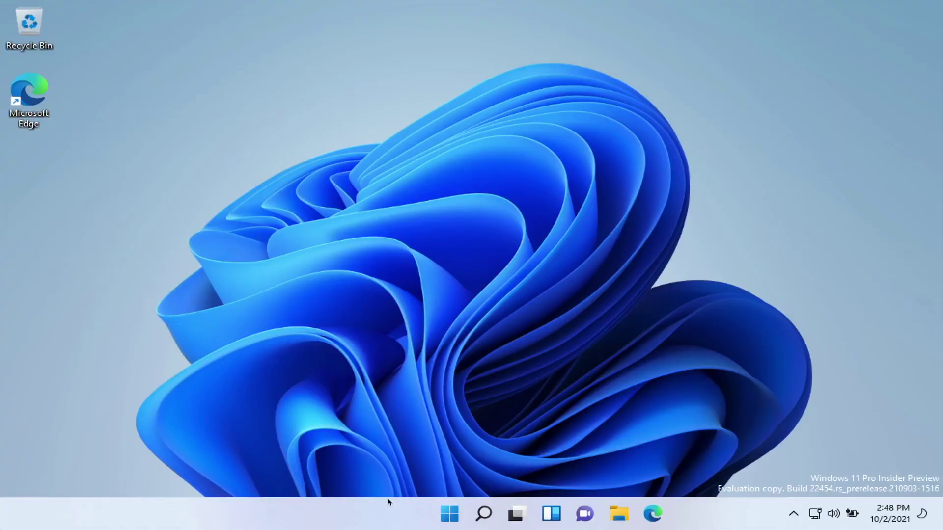
Open Microsoft Edge and go to the minecraft.net website.
click(661, 513)
text(minecraft.net)
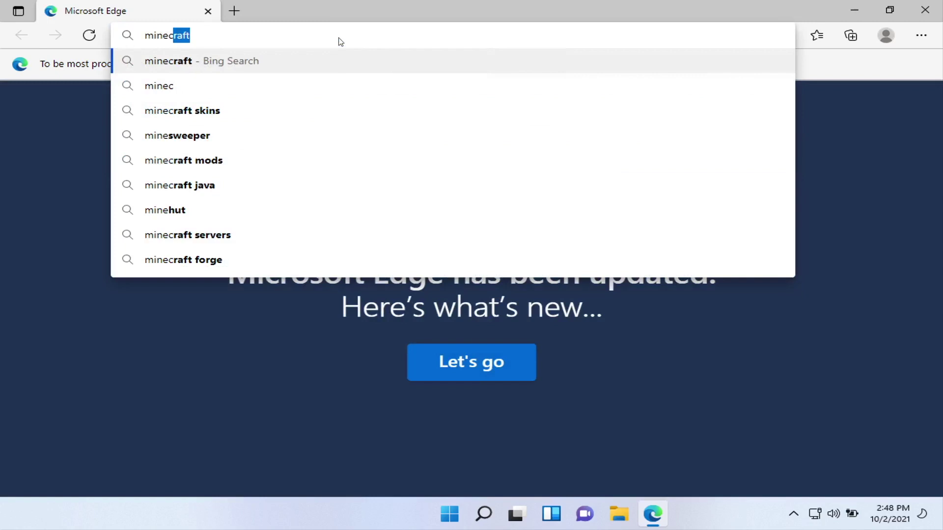
key(Return)
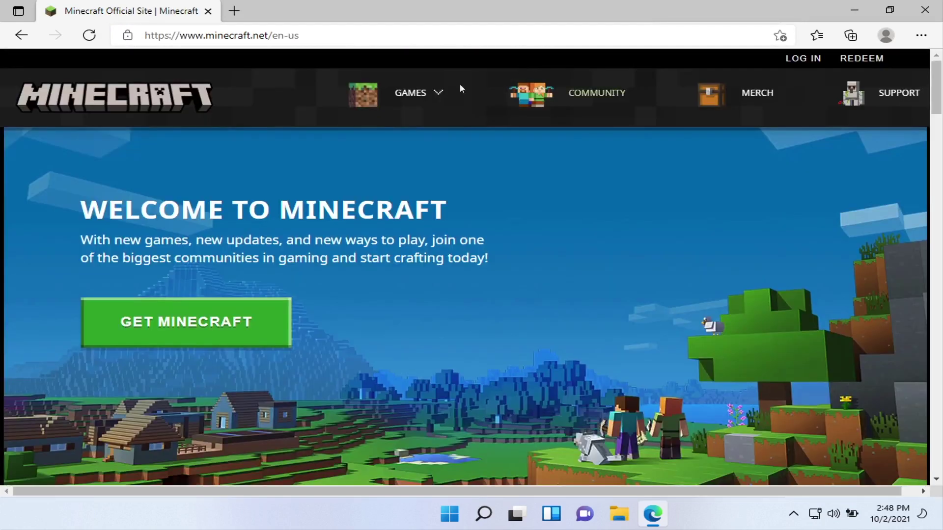
From the Minecraft game page, choose to get the game for computer and open the Minecraft: Java Edition store page.
click(423, 92)
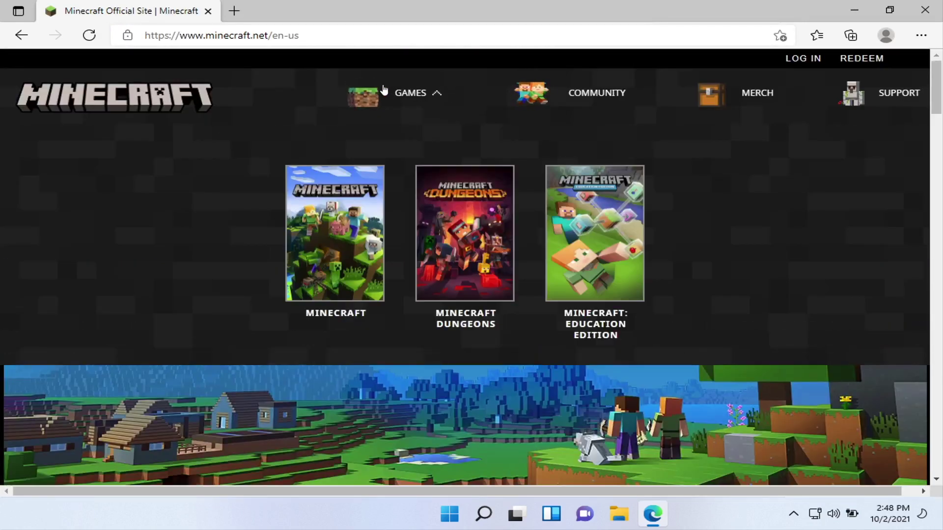
click(328, 233)
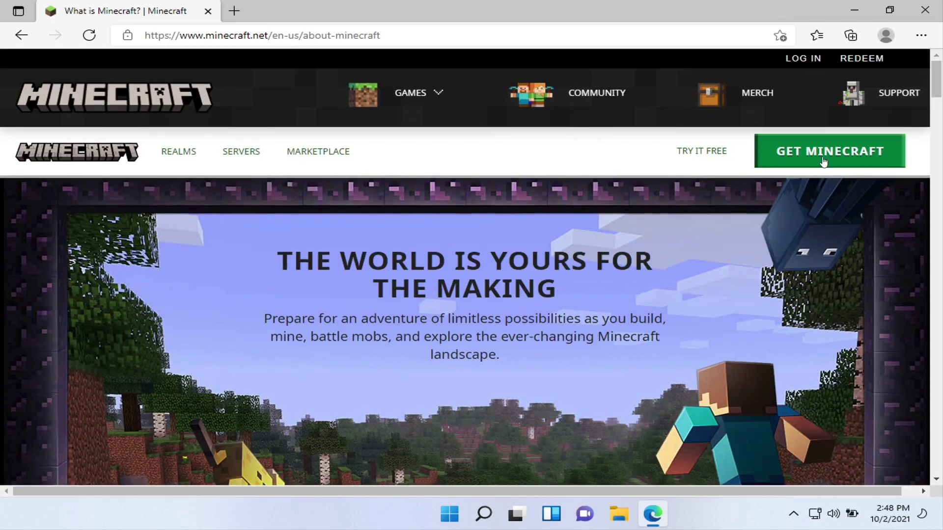
click(823, 162)
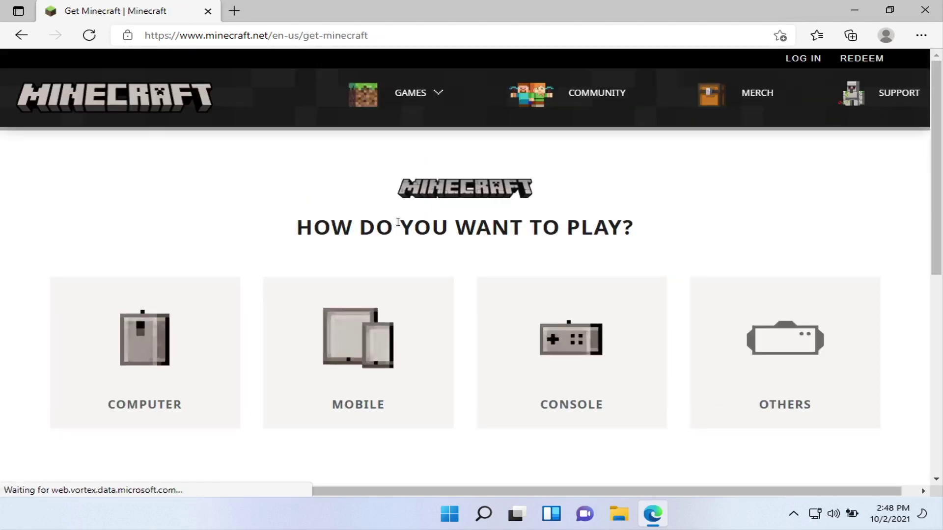
click(113, 339)
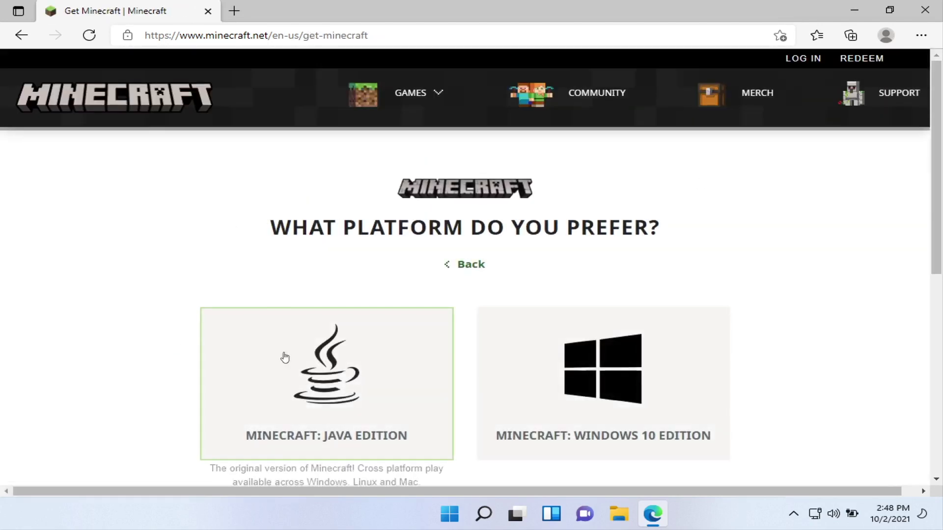
scroll(285, 358, down, 2)
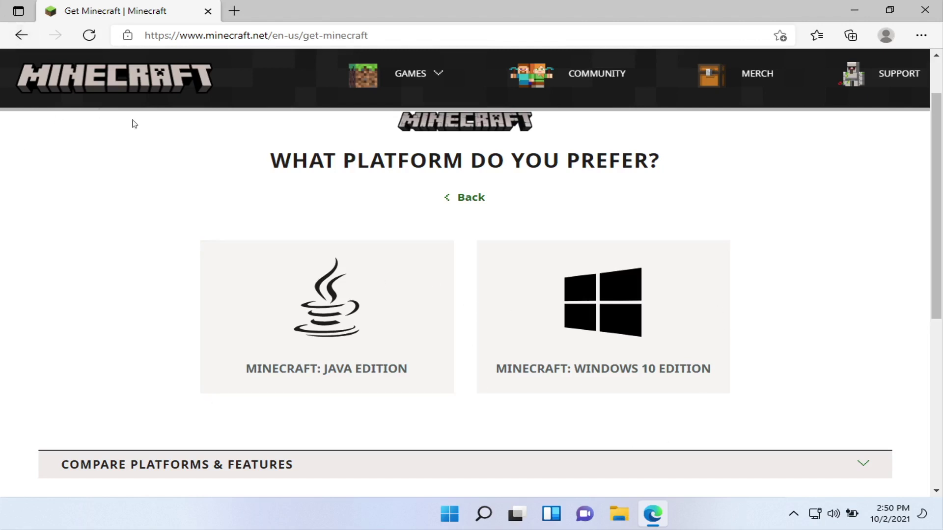
click(331, 337)
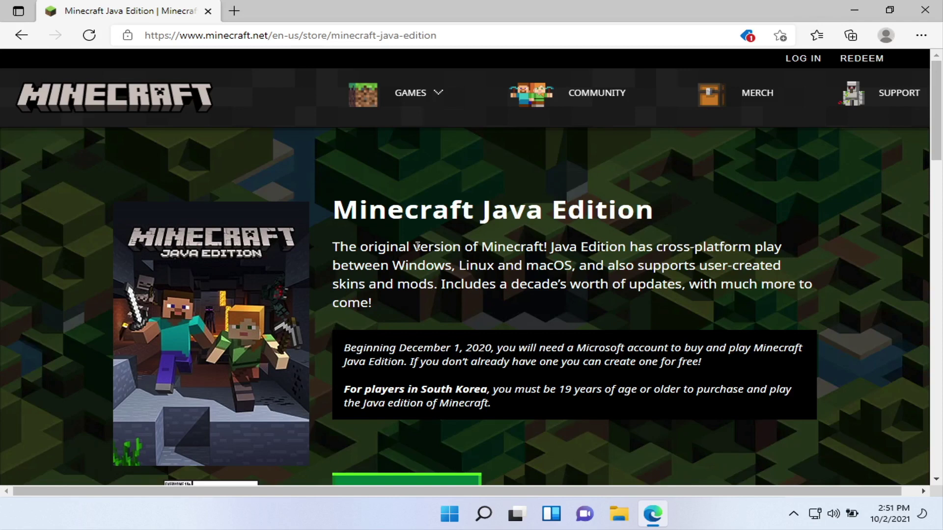
Go back to the Minecraft overview page and reopen the Java Edition store page through the computer platform choice.
drag(390, 265, 470, 265)
click(470, 266)
click(22, 35)
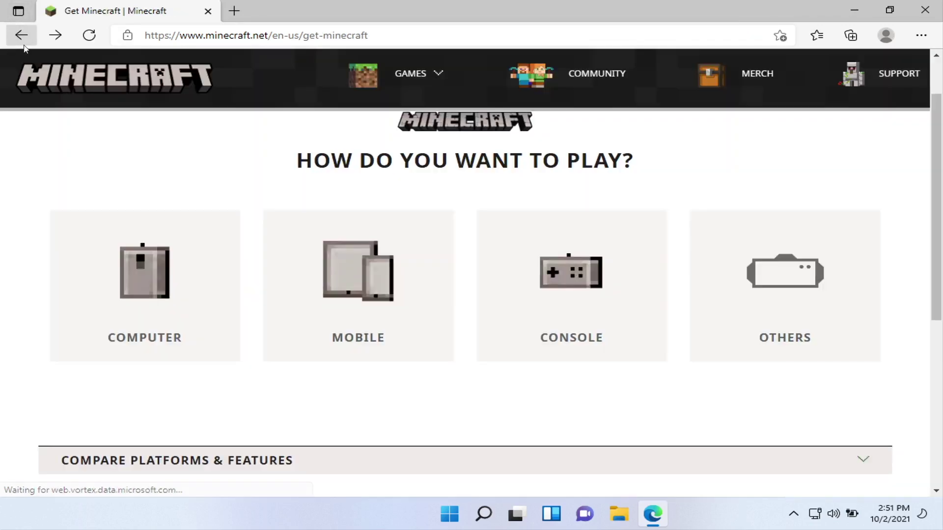
click(22, 35)
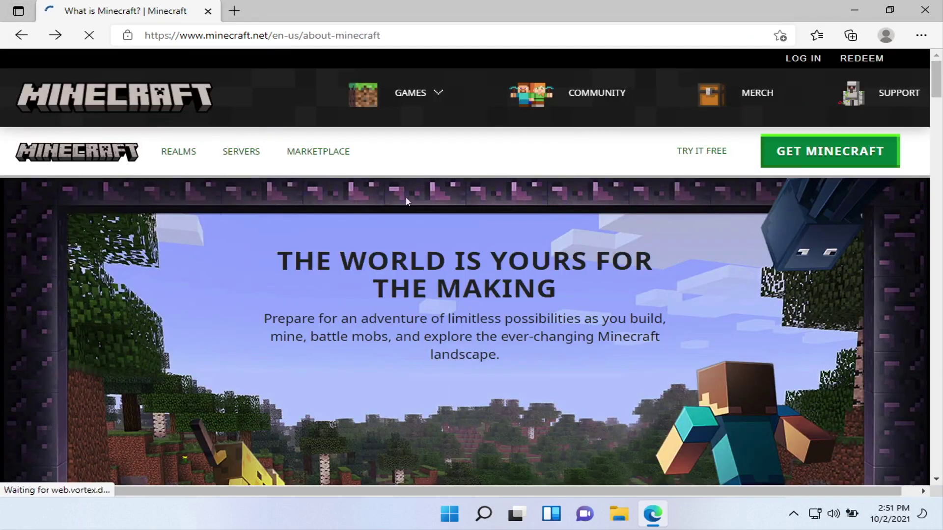
click(857, 149)
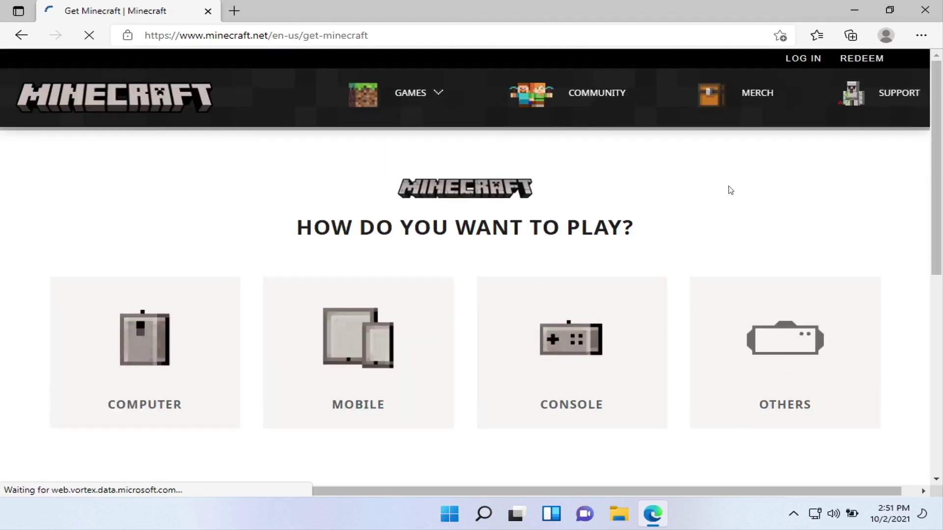
click(151, 341)
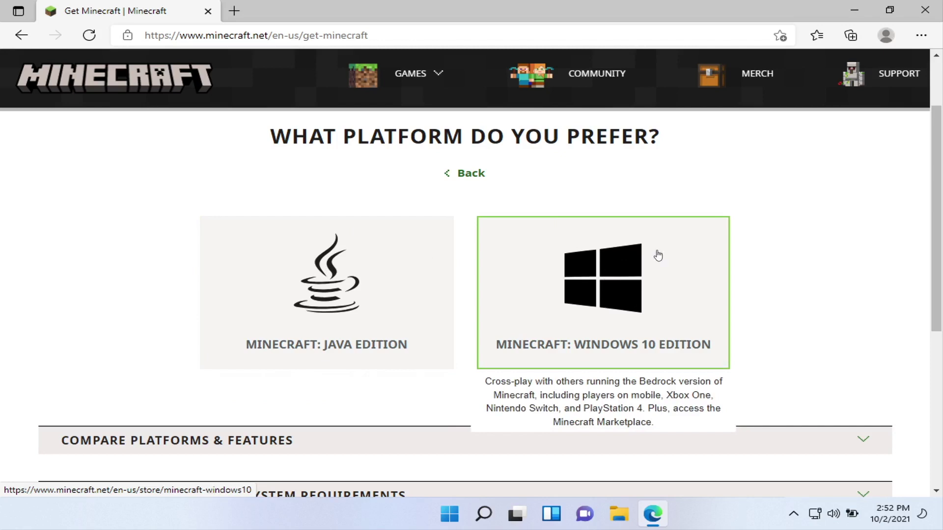
click(309, 269)
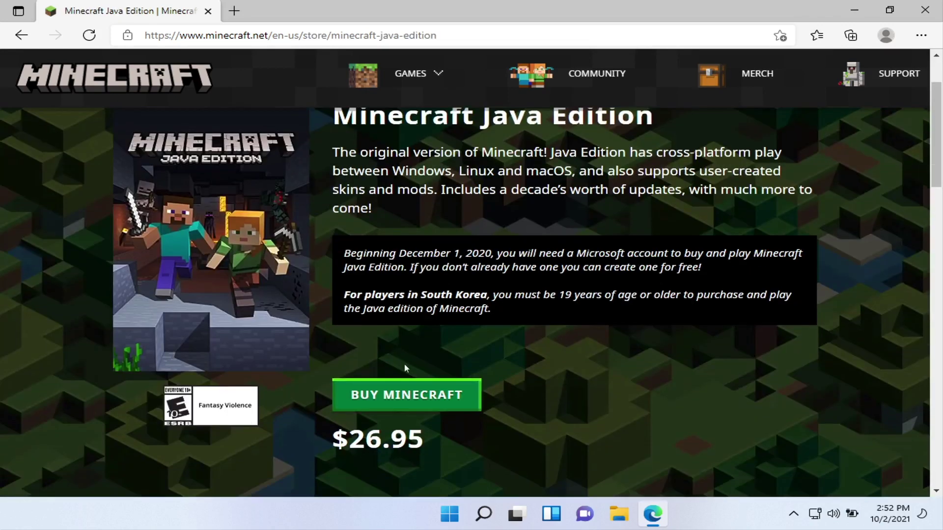
Start buying Minecraft Java Edition, view the Microsoft account creation form from the sign-in page, and return to the store page.
click(434, 390)
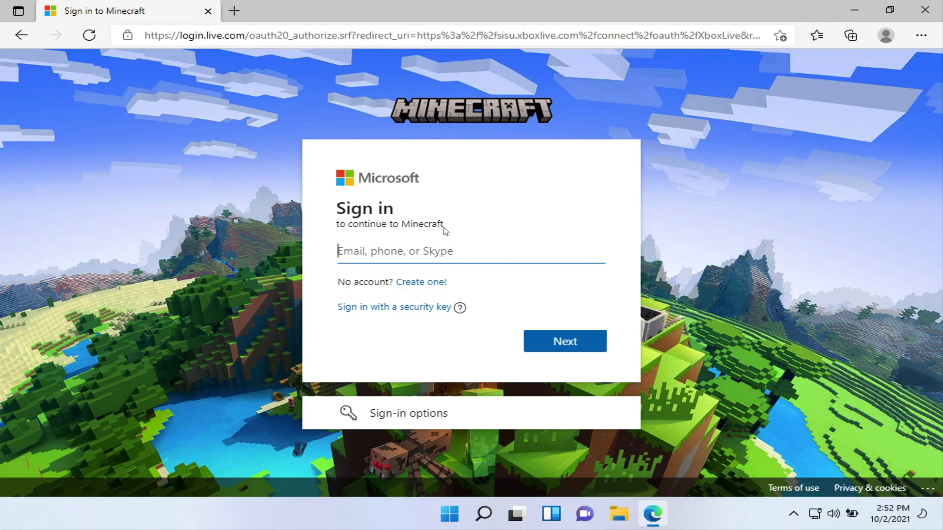
click(420, 283)
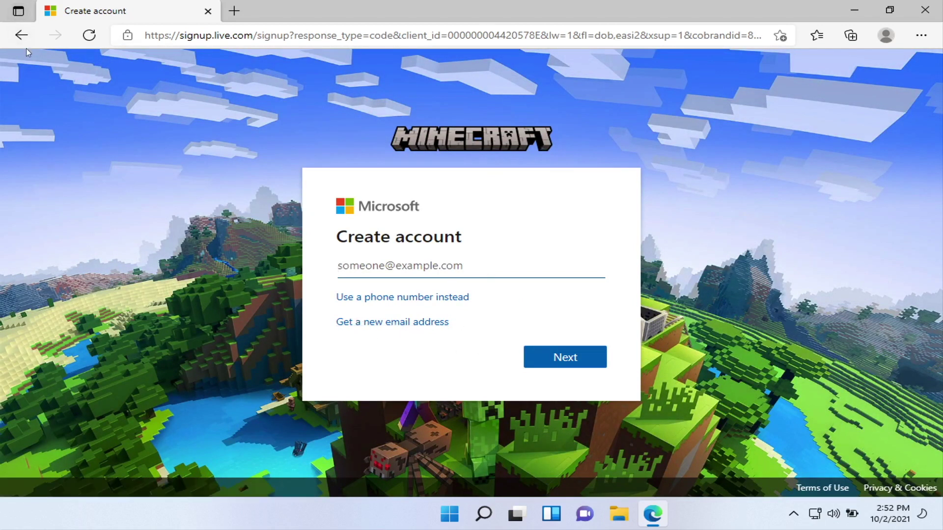
click(22, 35)
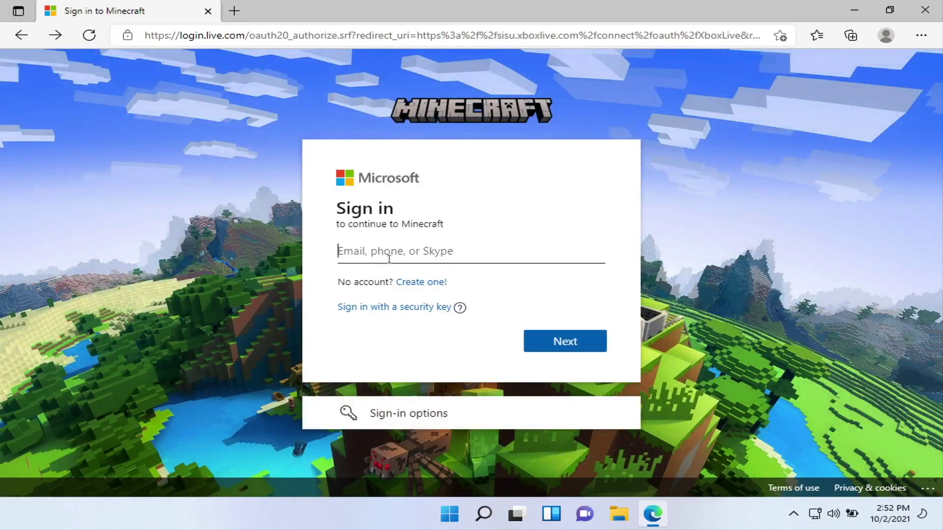
key(alt+Left)
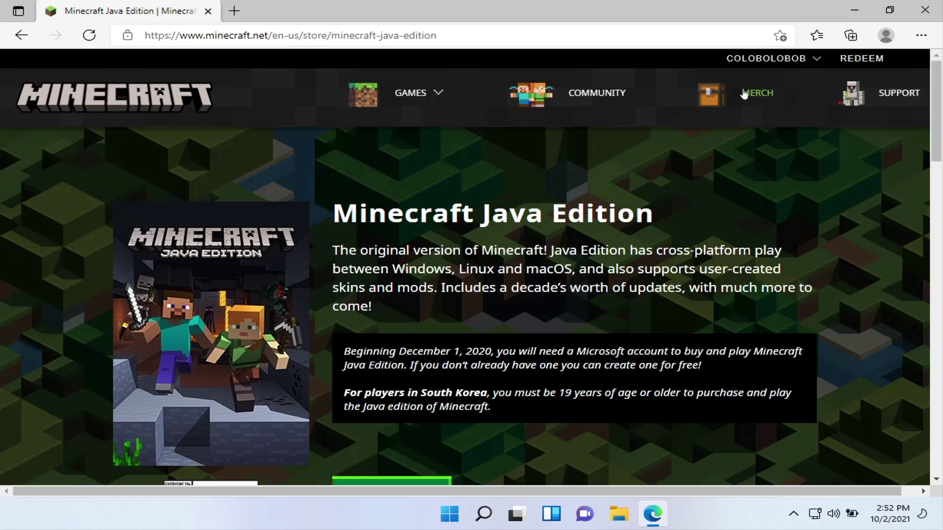
Download the Windows installer MinecraftInstaller.msi from the Java Edition download page.
scroll(804, 157, down, 1)
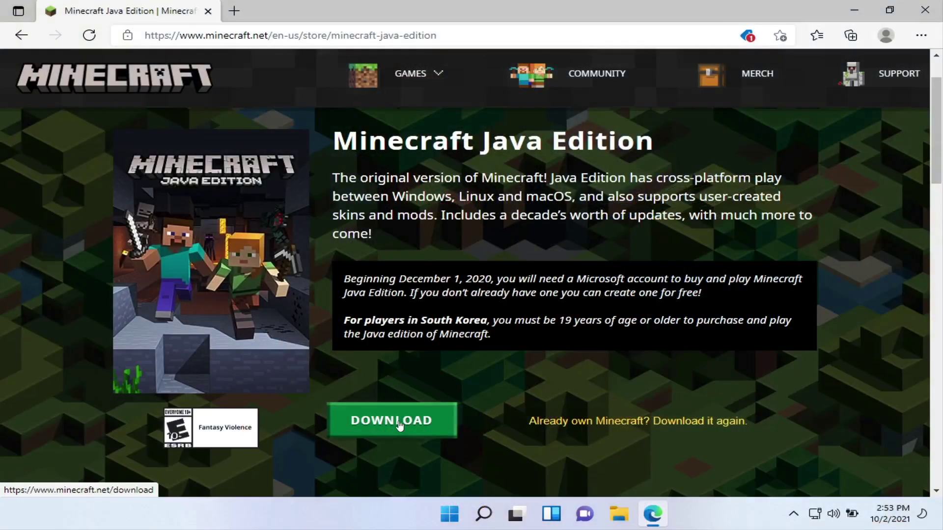
click(400, 425)
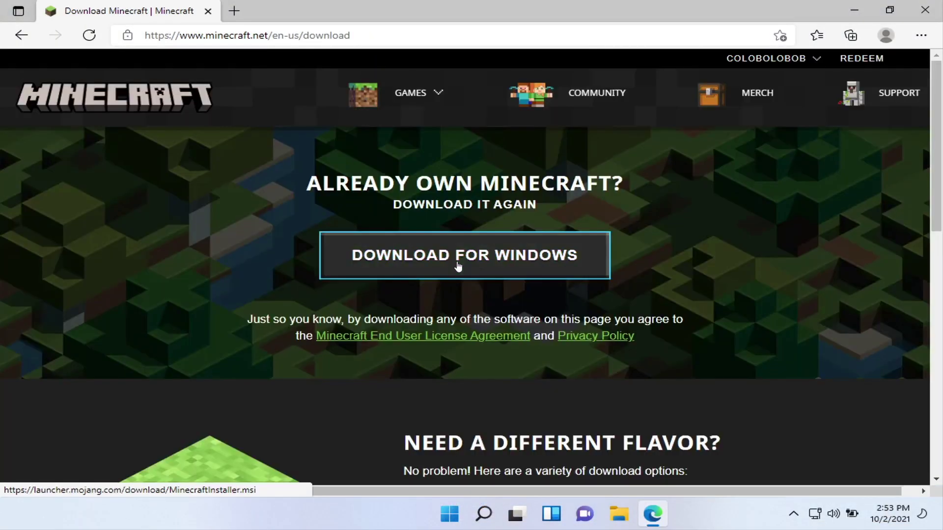
click(458, 265)
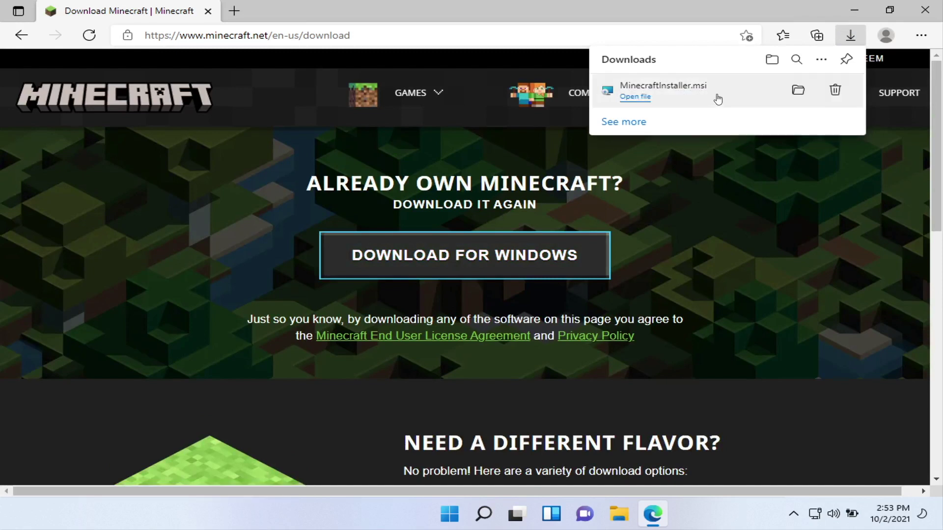
Run MinecraftInstaller.msi, finish the setup wizard with the launcher set to start, and bring up the Minecraft Launcher window.
click(697, 95)
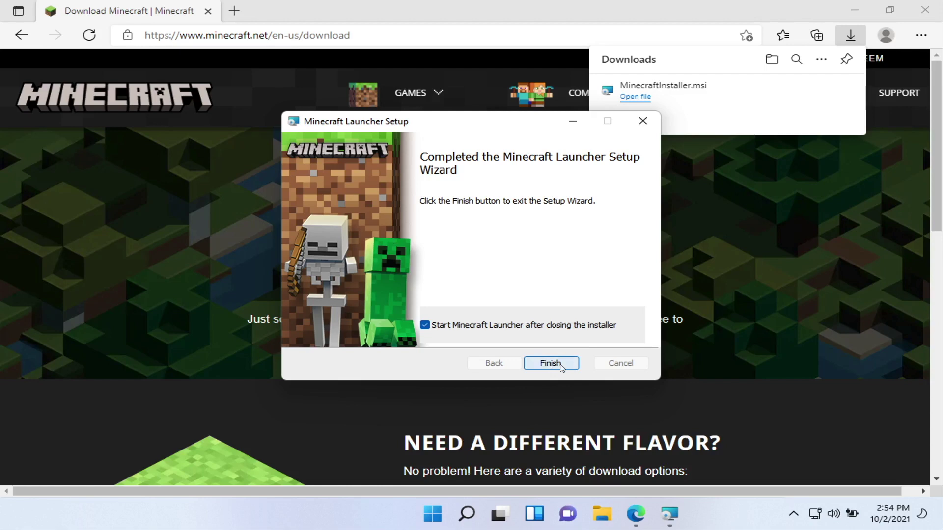
click(561, 363)
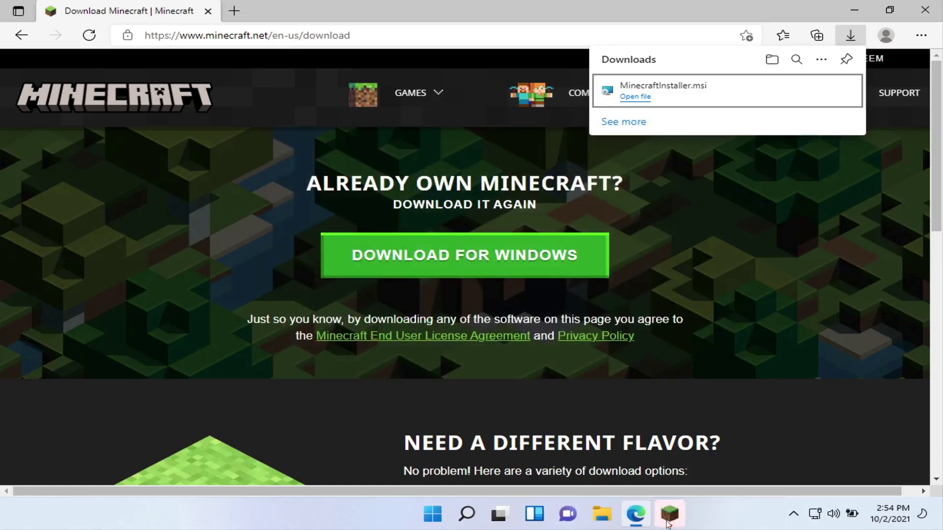
click(672, 519)
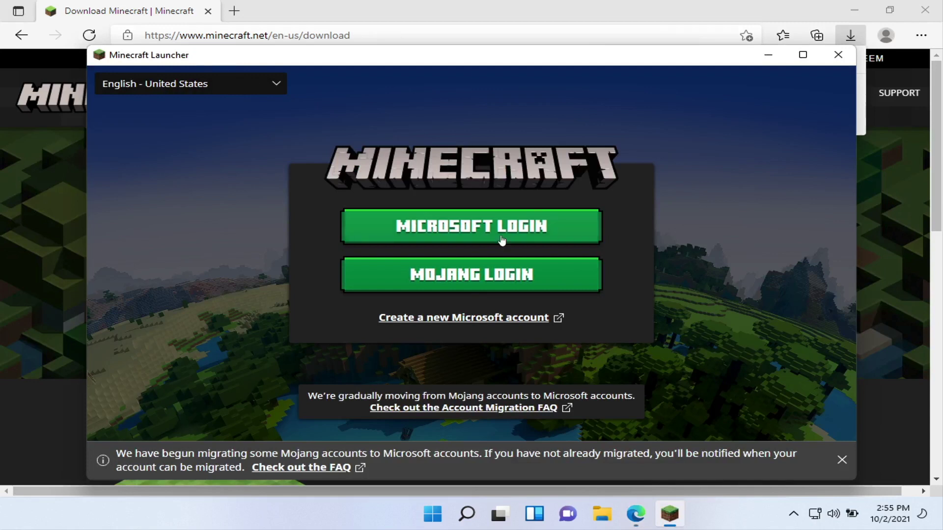
Log in to the Minecraft Launcher with the existing Microsoft account.
click(519, 226)
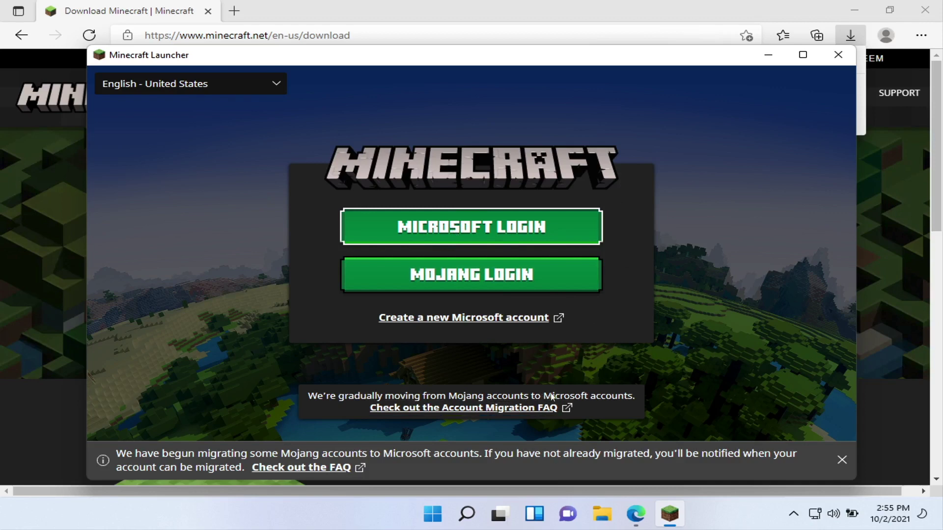
click(540, 217)
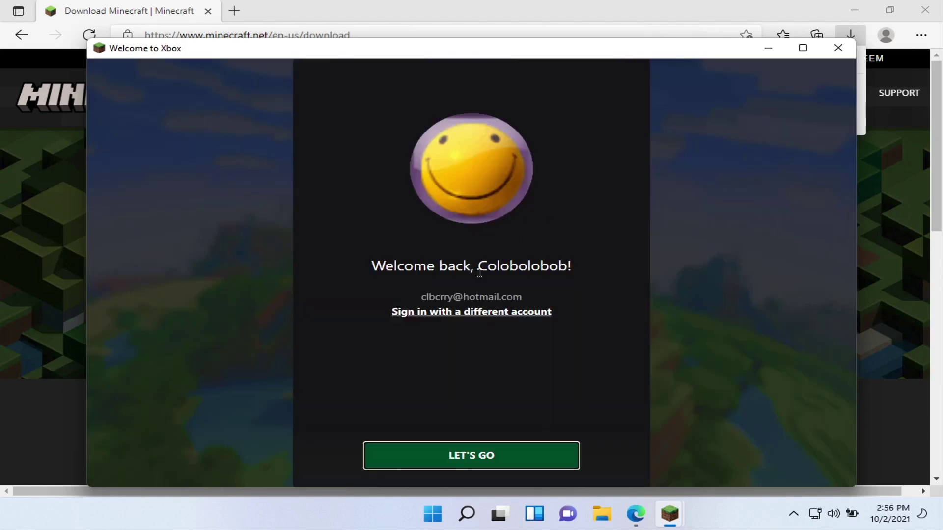
drag(475, 266, 572, 276)
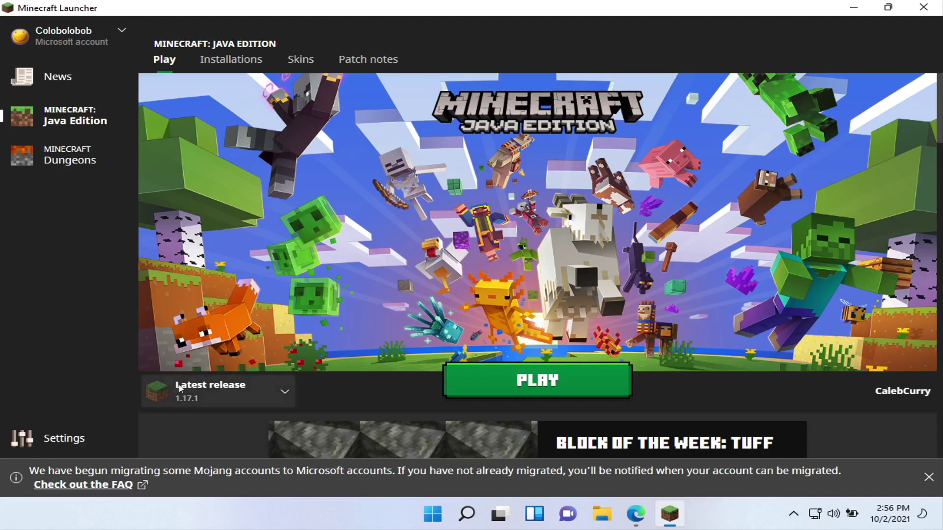
Review the available Java Edition versions and select Latest release 1.17.1.
click(285, 388)
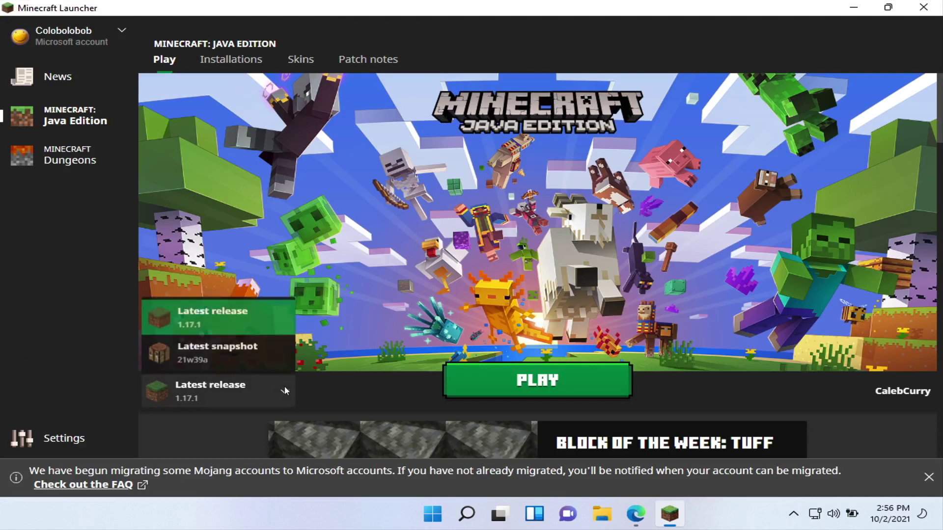
click(284, 387)
click(285, 388)
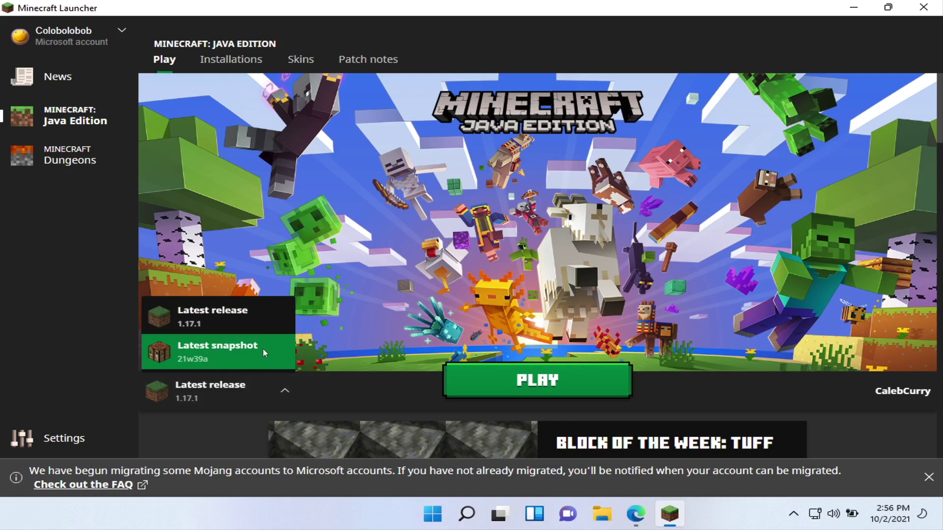
click(222, 313)
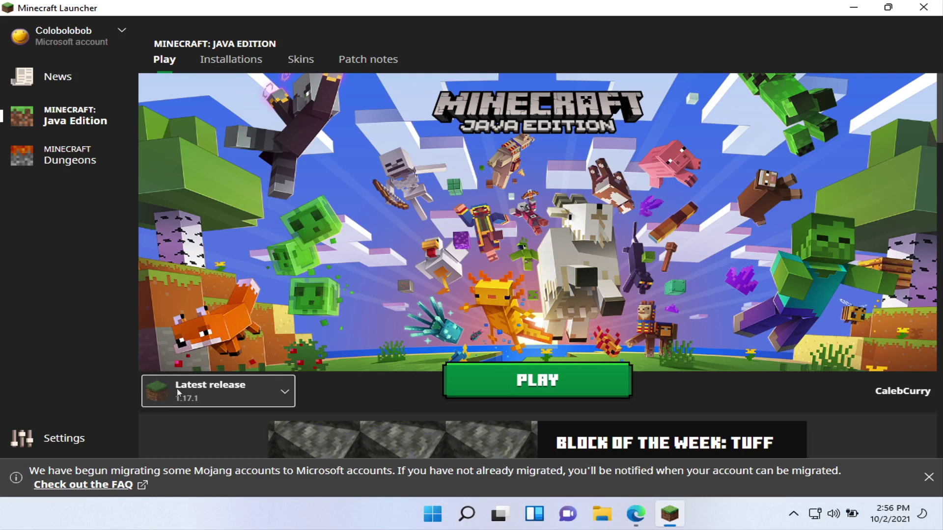
click(230, 390)
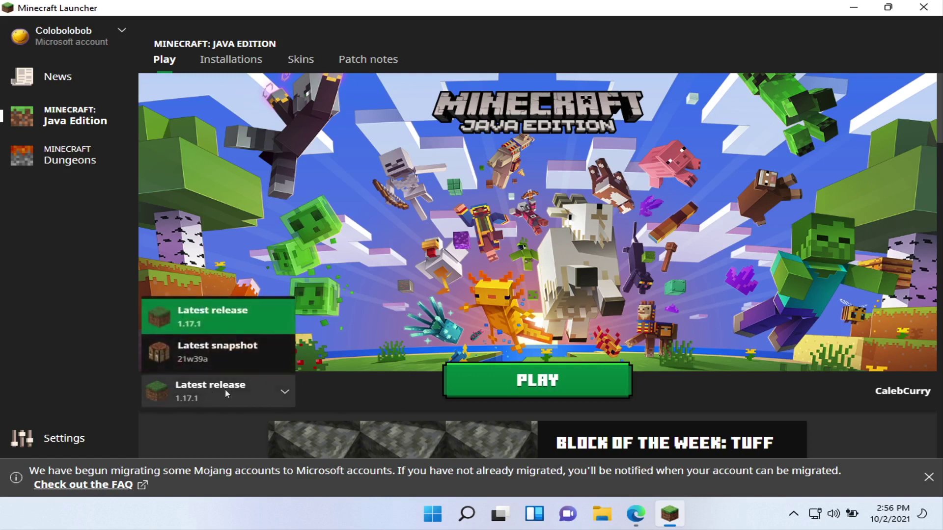
click(218, 311)
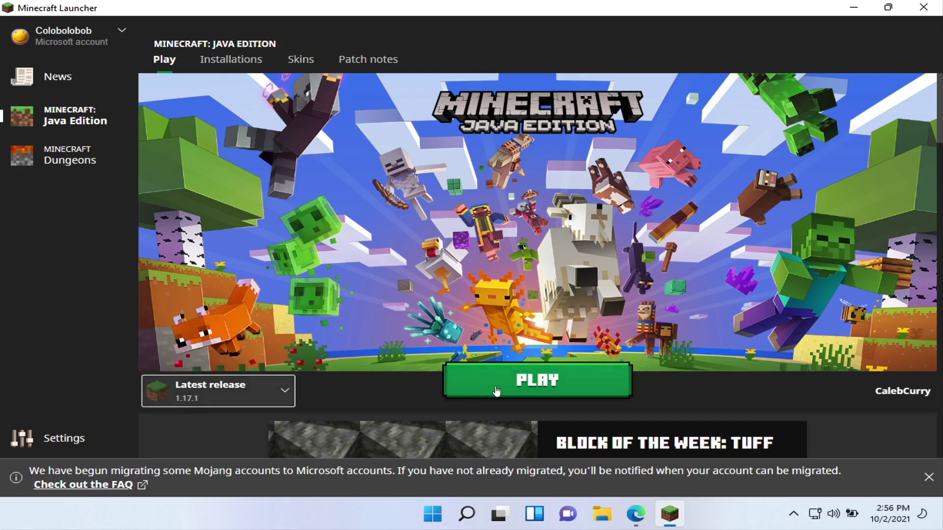
Start the download and launch of the selected Java Edition release, and dismiss the account migration notice.
click(488, 388)
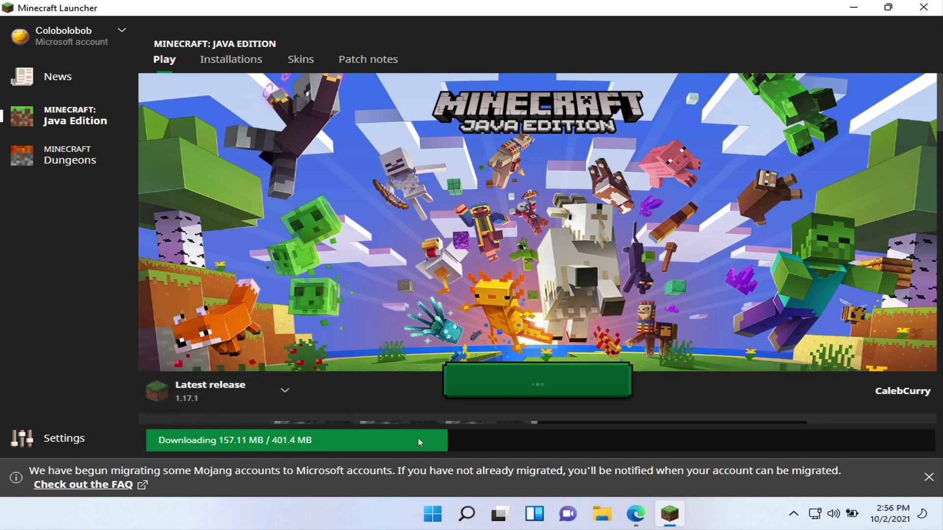
click(929, 484)
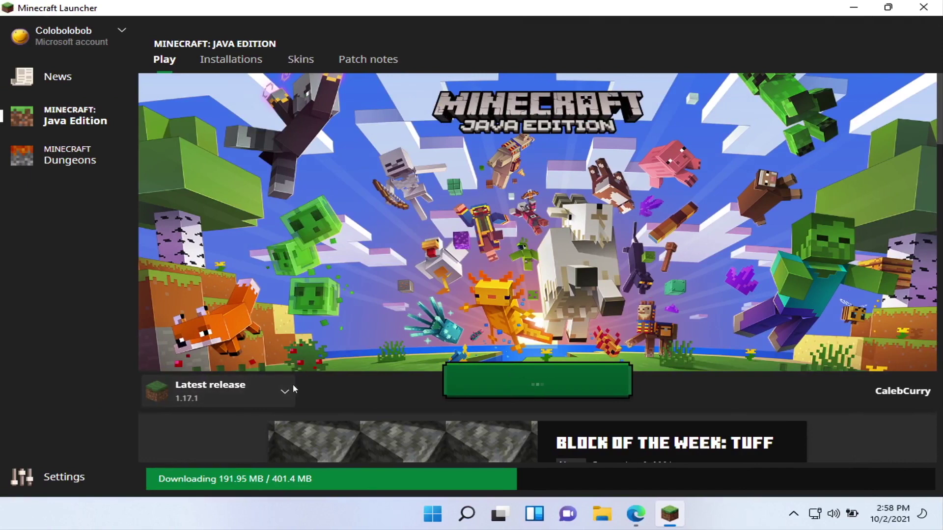
click(285, 390)
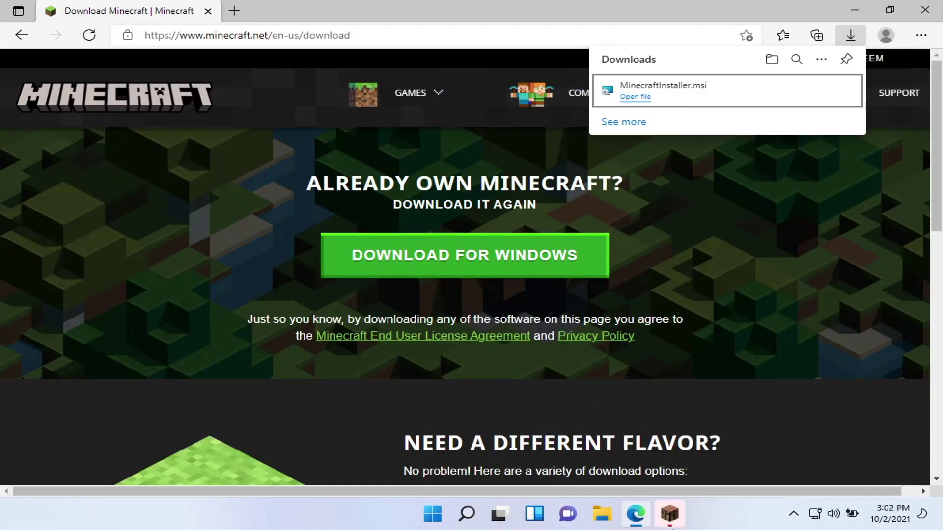
Bring up and maximize the Minecraft 1.17.1 window, and create a singleplayer world named New World in Survival mode with Normal difficulty.
click(672, 520)
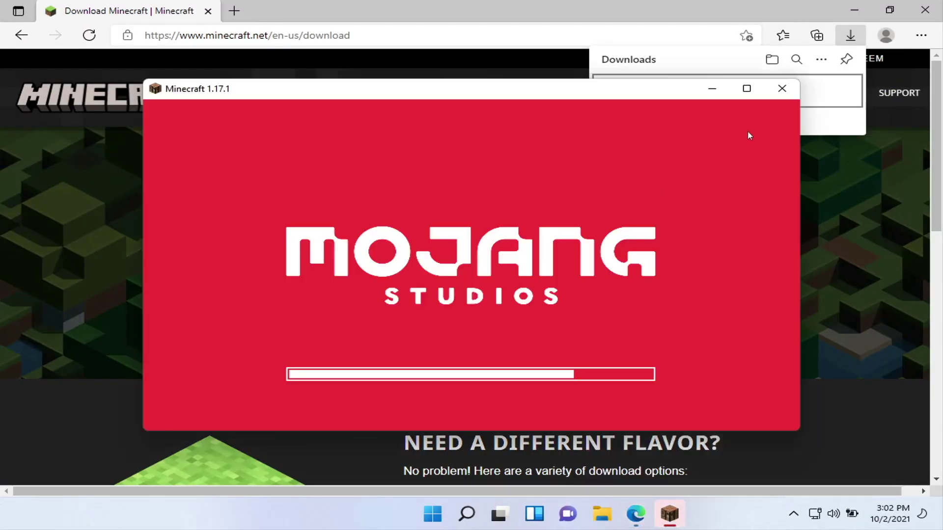
click(747, 89)
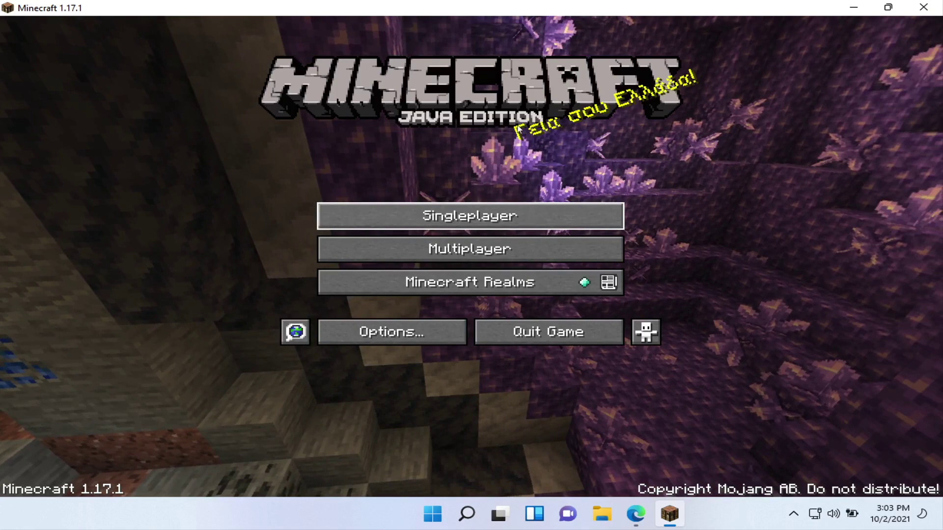
click(499, 217)
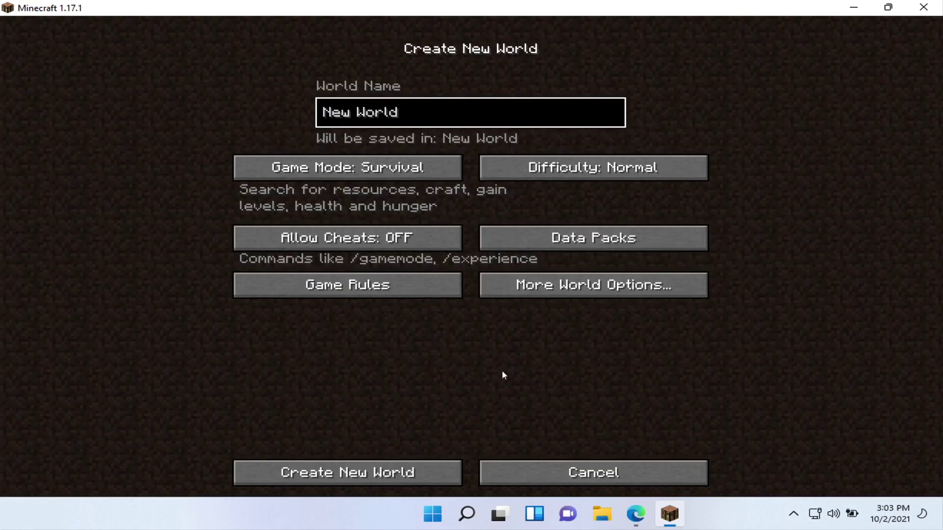
click(389, 473)
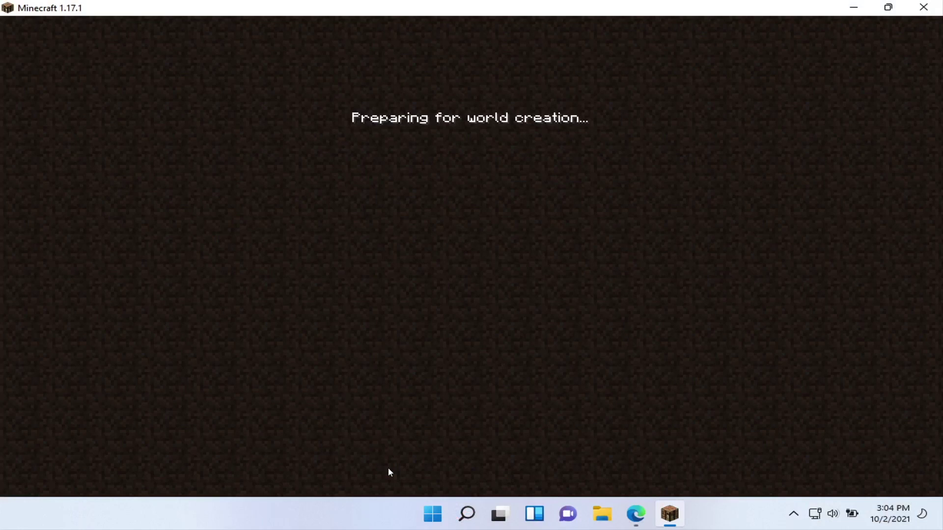